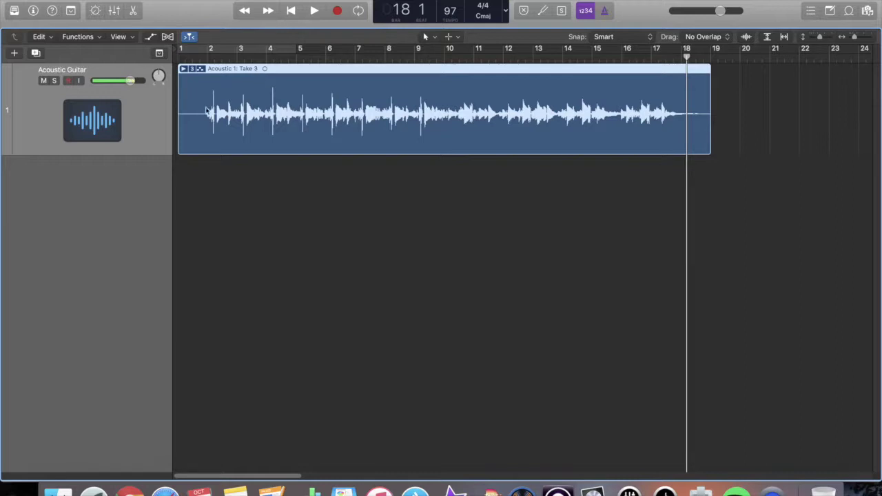
# Step: Expand the guitar take folder and audition Take 2, Take 1, Take 2 again, then Take 3
pyautogui.click(184, 71)
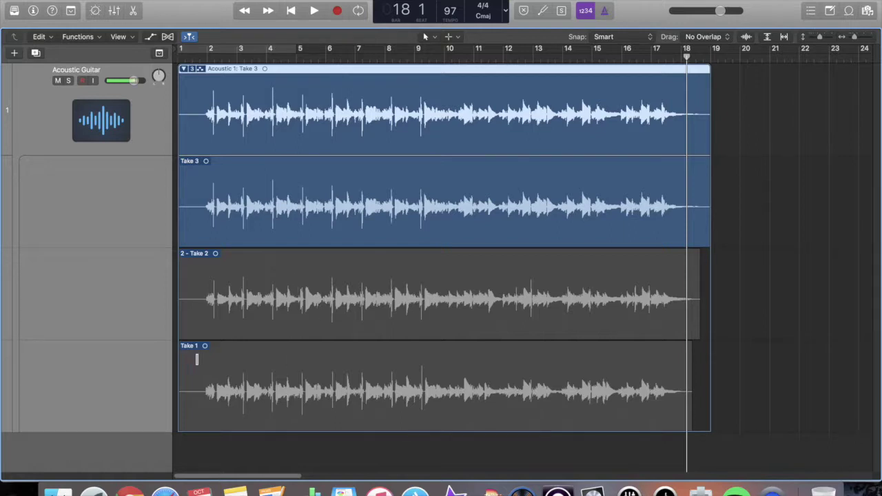
pyautogui.click(264, 308)
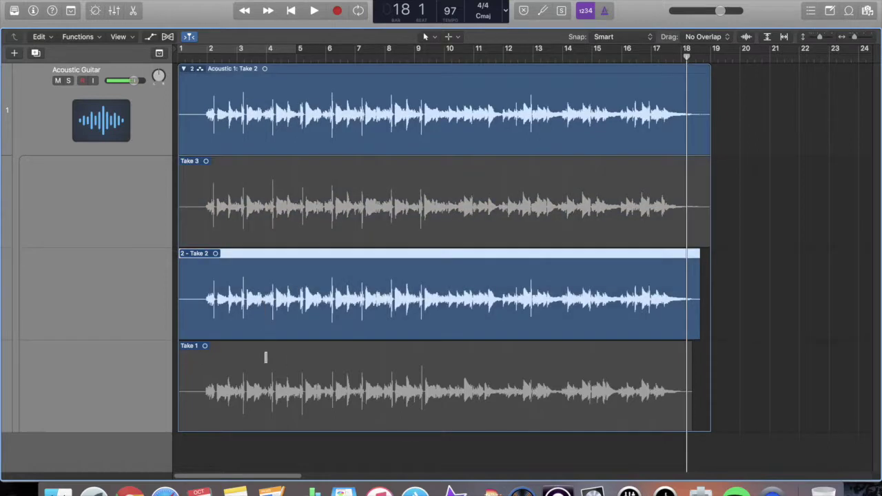
pyautogui.click(269, 400)
pyautogui.click(264, 324)
pyautogui.click(264, 225)
# Step: Mark bars 4–9 on Take 3, play the passage, then swipe Take 2 into the opening bars
pyautogui.moveTo(264, 225); pyautogui.dragTo(414, 213)
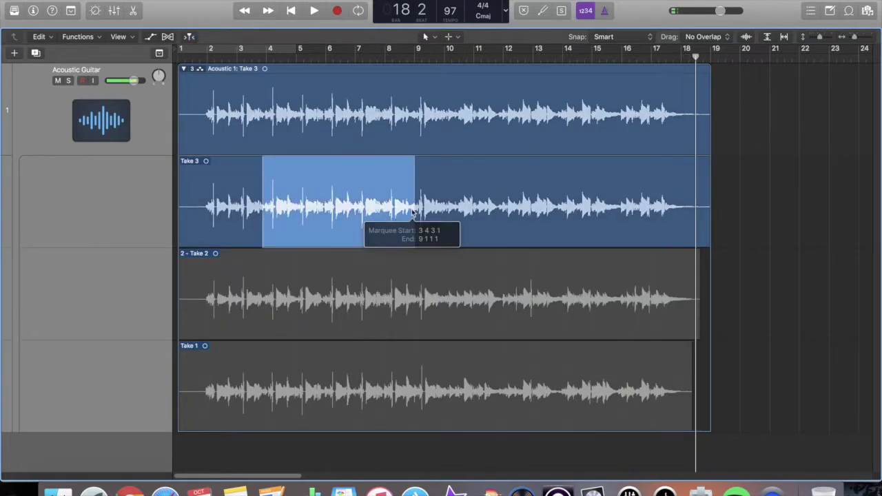
pyautogui.press('space')
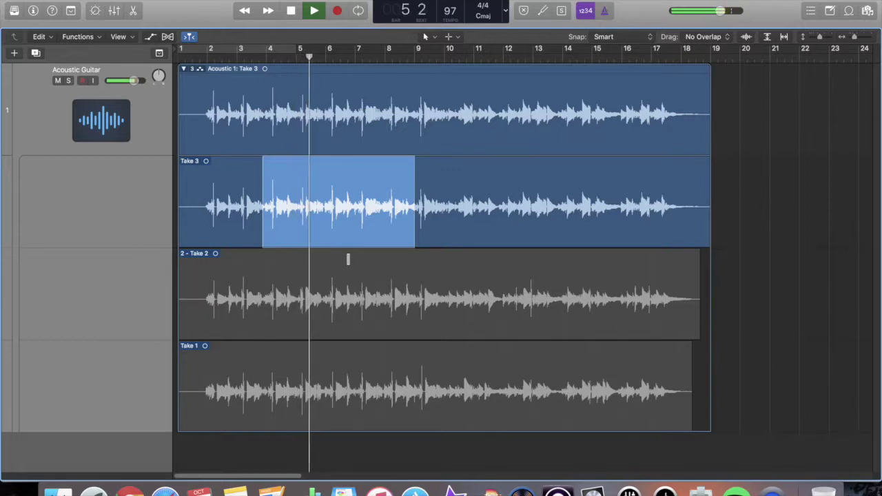
pyautogui.press('space')
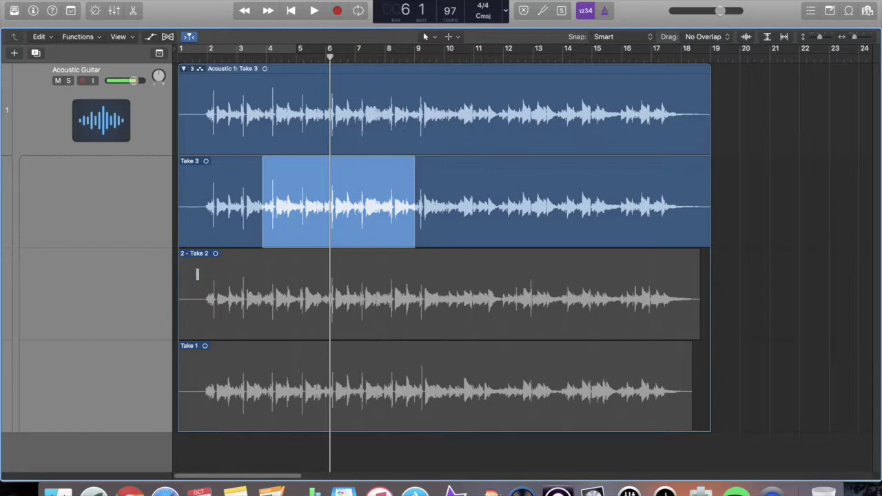
pyautogui.moveTo(197, 274); pyautogui.dragTo(299, 325)
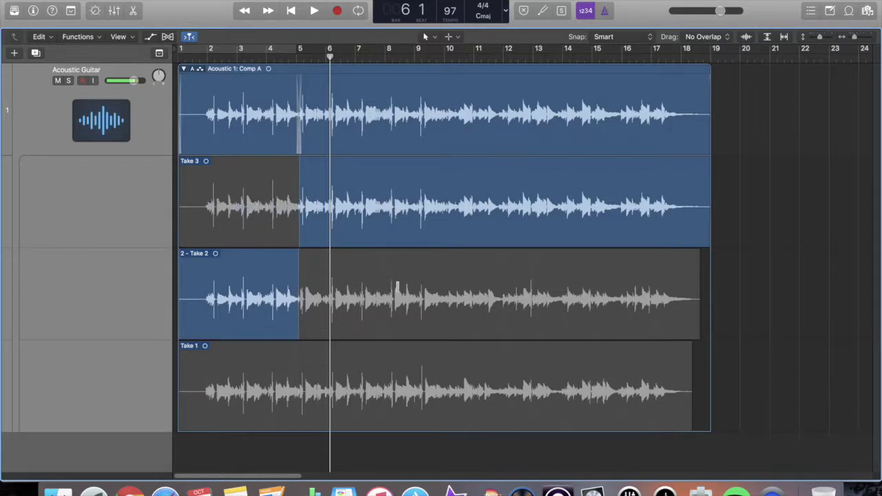
# Step: Swipe Take 2 into bars 8–12 and Take 1 from bar 12, then play from bar 5
pyautogui.moveTo(393, 293); pyautogui.dragTo(500, 301)
pyautogui.moveTo(502, 391); pyautogui.dragTo(619, 391)
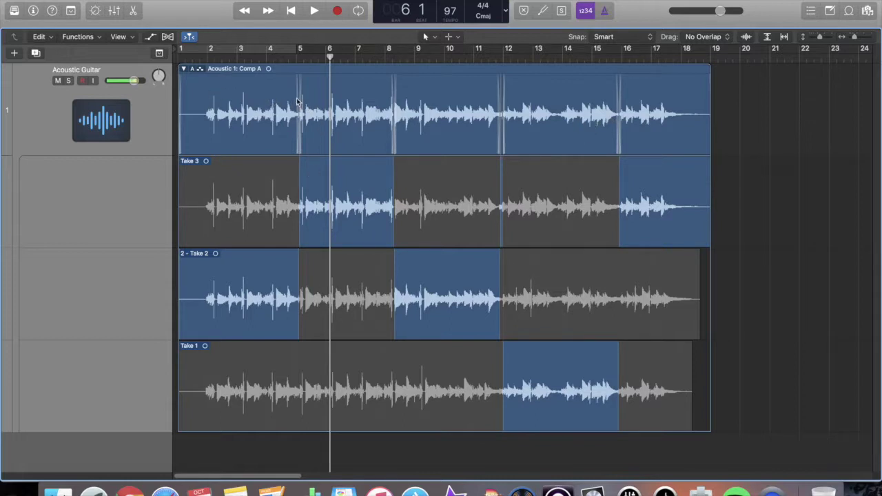
pyautogui.click(280, 59)
pyautogui.press('space')
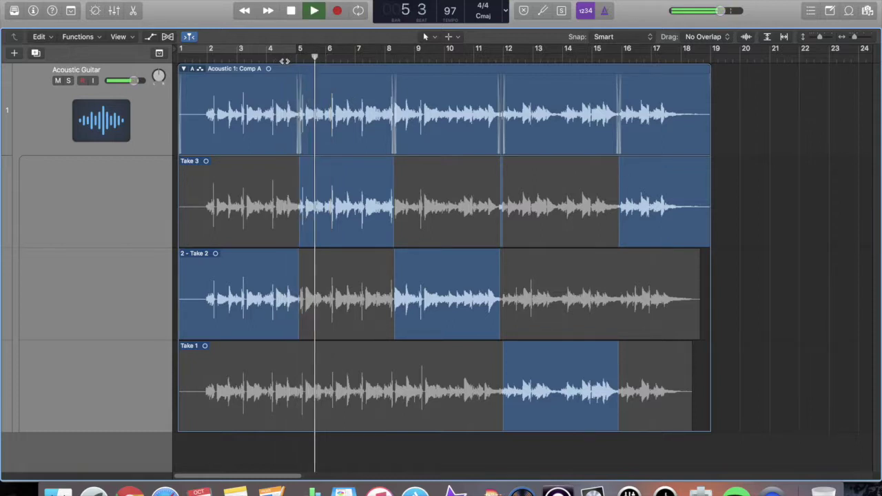
# Step: Audition Comp A from around bars 8 and 11, then stop playback
pyautogui.click(377, 59)
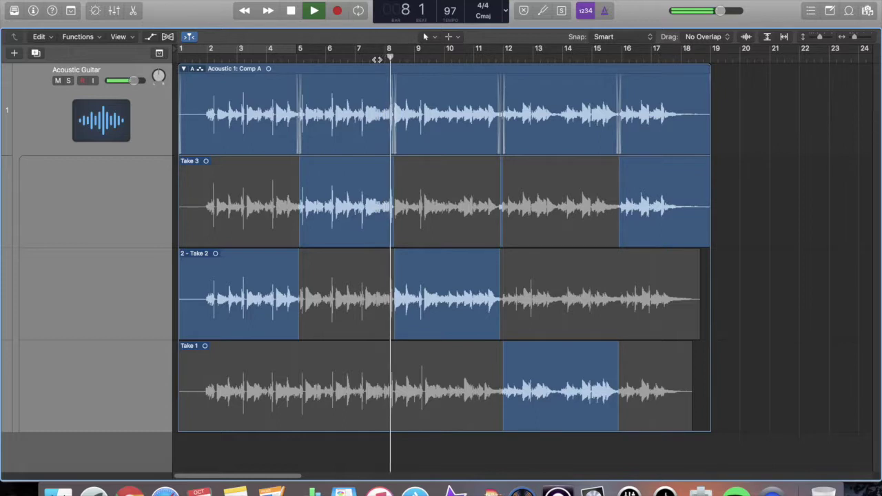
pyautogui.click(491, 59)
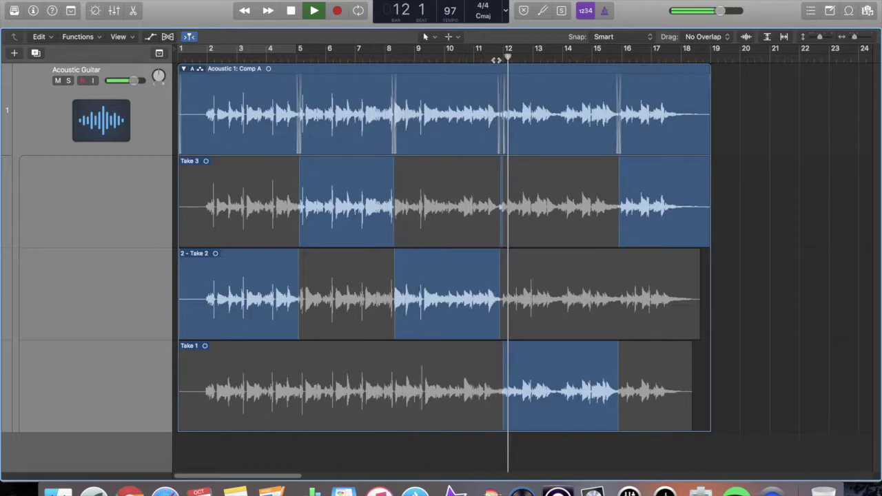
pyautogui.press('space')
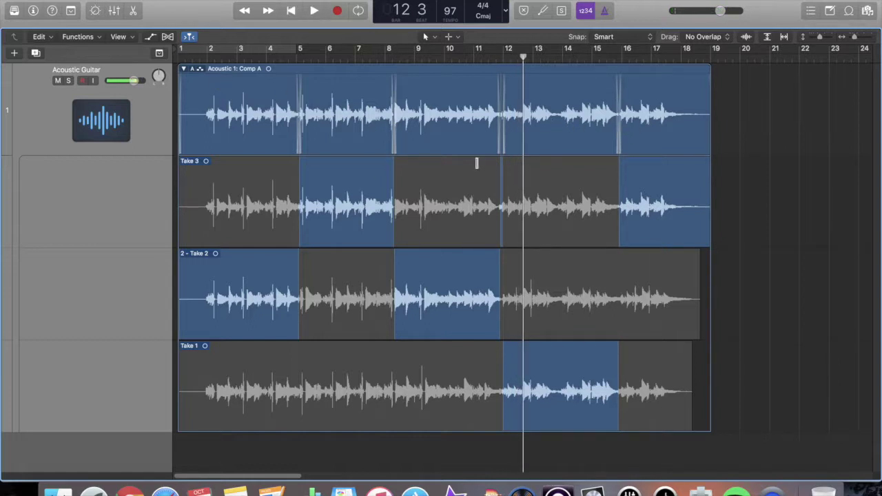
# Step: Collapse the take folder to the single Comp A region and switch to Pro Tools
pyautogui.click(195, 68)
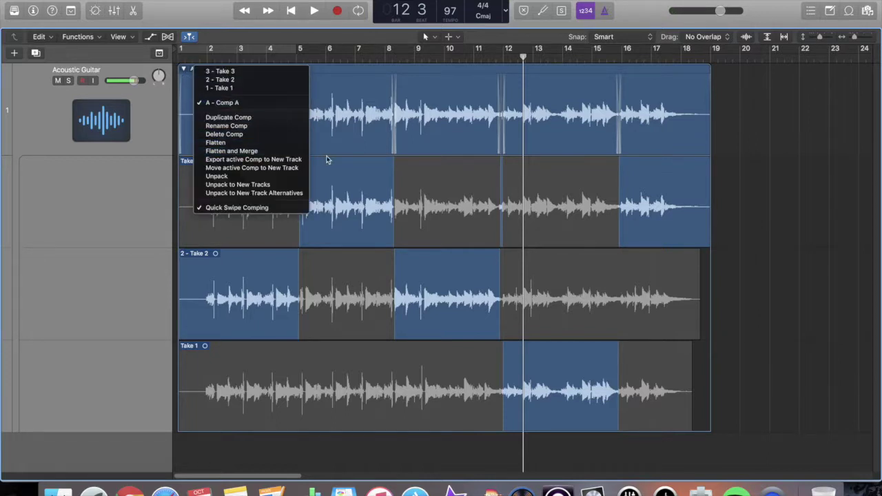
pyautogui.click(789, 113)
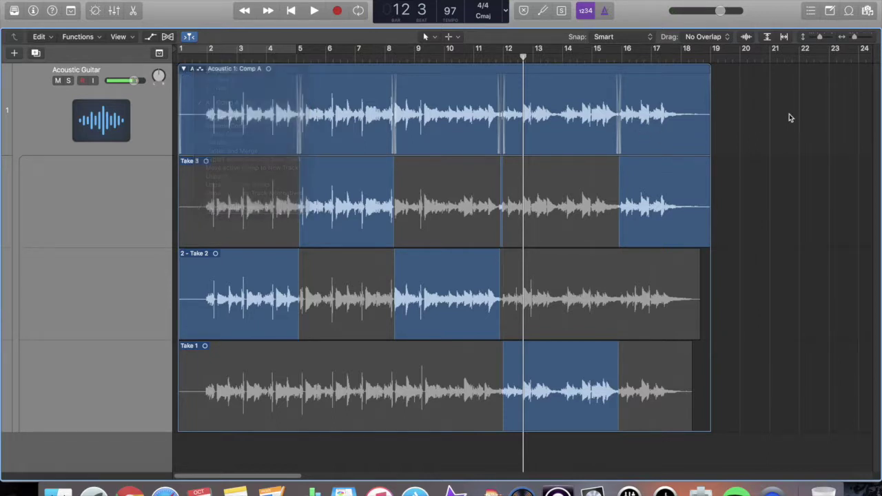
pyautogui.click(184, 68)
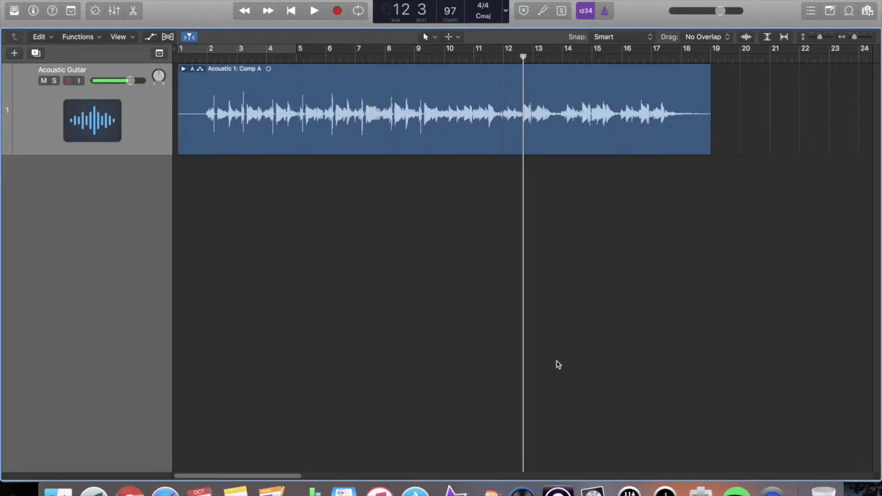
pyautogui.click(558, 490)
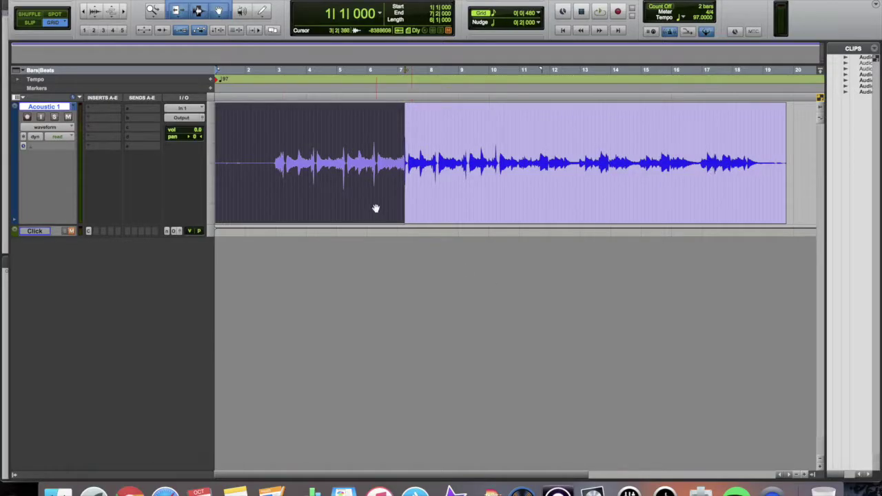
# Step: Set the edit point near bar 7 and show the track in Playlists view
pyautogui.click(396, 130)
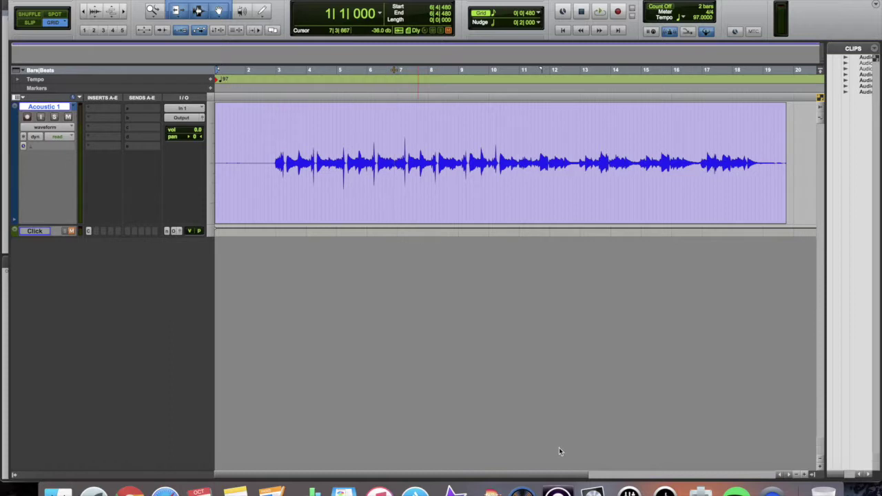
pyautogui.click(63, 128)
pyautogui.click(46, 101)
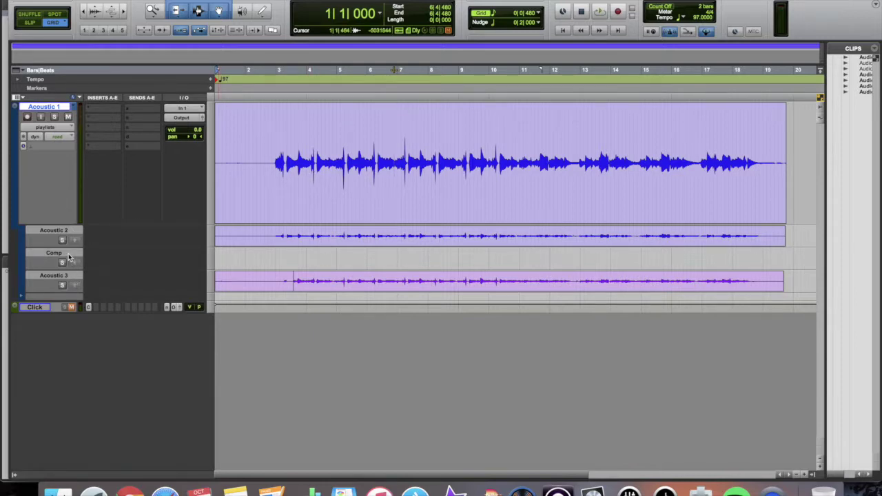
# Step: Switch the main playlist to the empty Comp playlist and select bars 3–6 of Acoustic 2
pyautogui.click(73, 108)
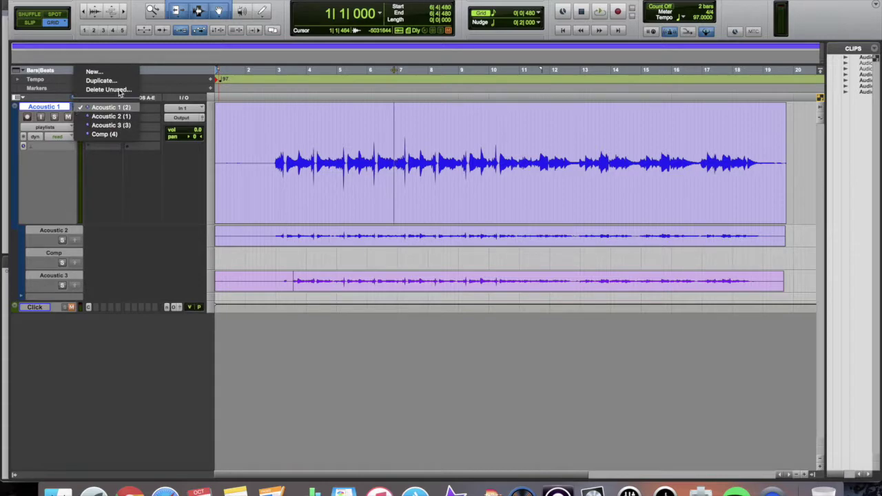
pyautogui.click(122, 134)
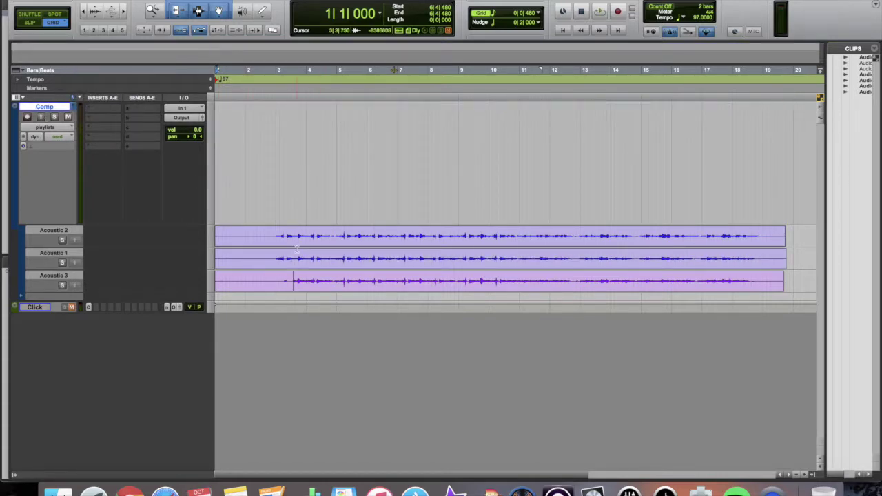
pyautogui.hscroll(5, 265, 239)
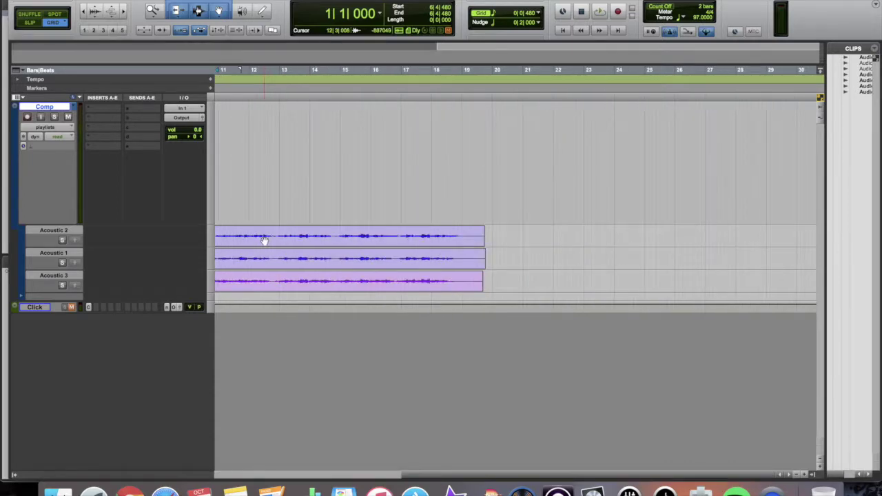
pyautogui.hscroll(-5, 266, 239)
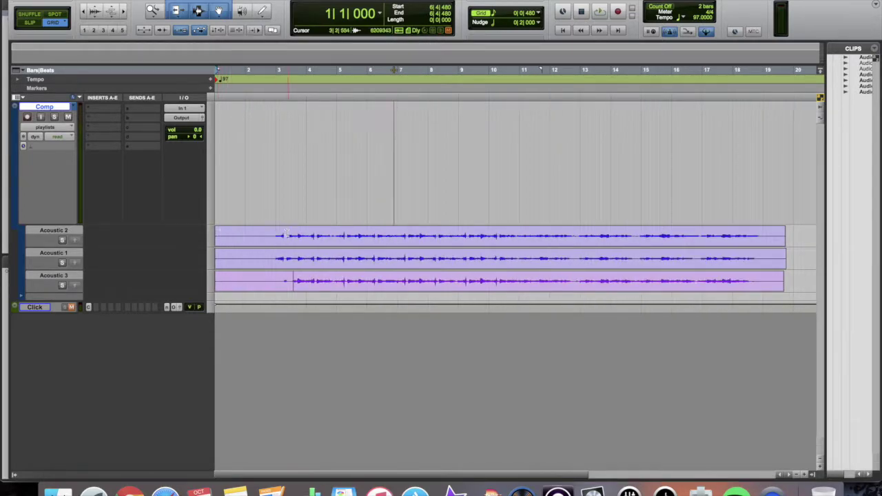
pyautogui.moveTo(287, 233); pyautogui.dragTo(376, 236)
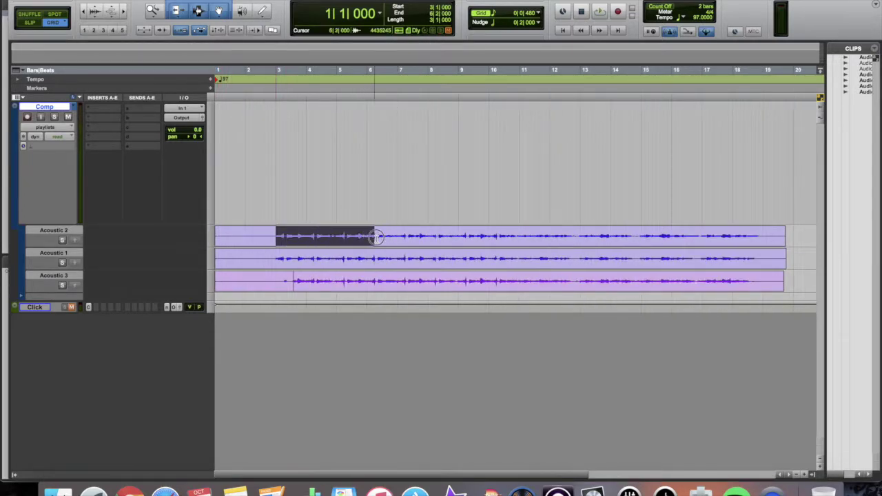
# Step: Copy Acoustic 2 bars 3–6, Acoustic 1 bars 6–9 and Acoustic 3 bars 11–15 to Comp
pyautogui.click(75, 240)
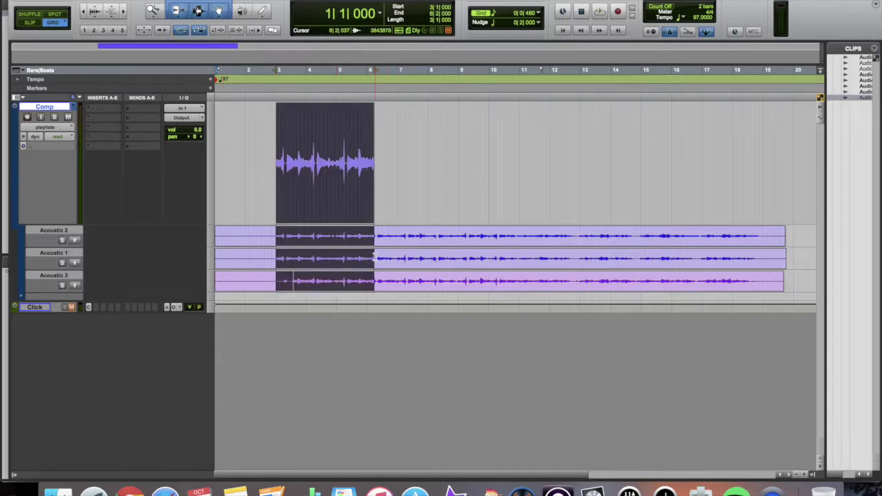
pyautogui.moveTo(374, 256); pyautogui.dragTo(469, 259)
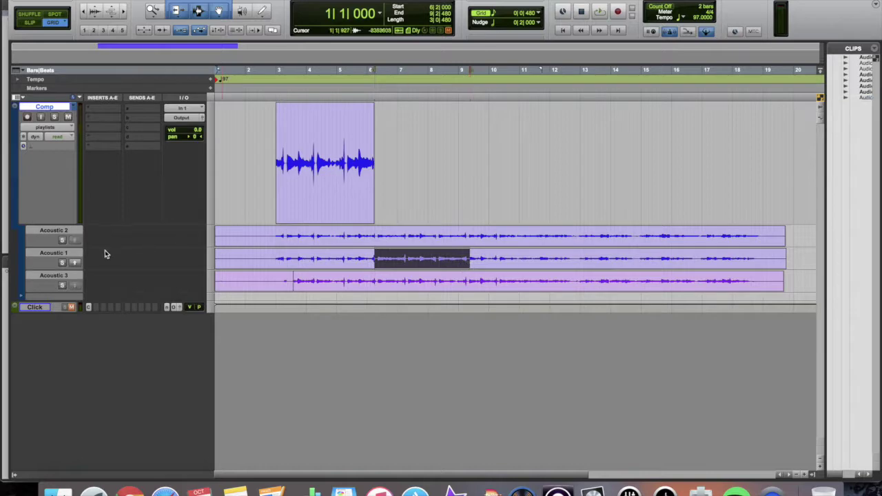
pyautogui.click(75, 263)
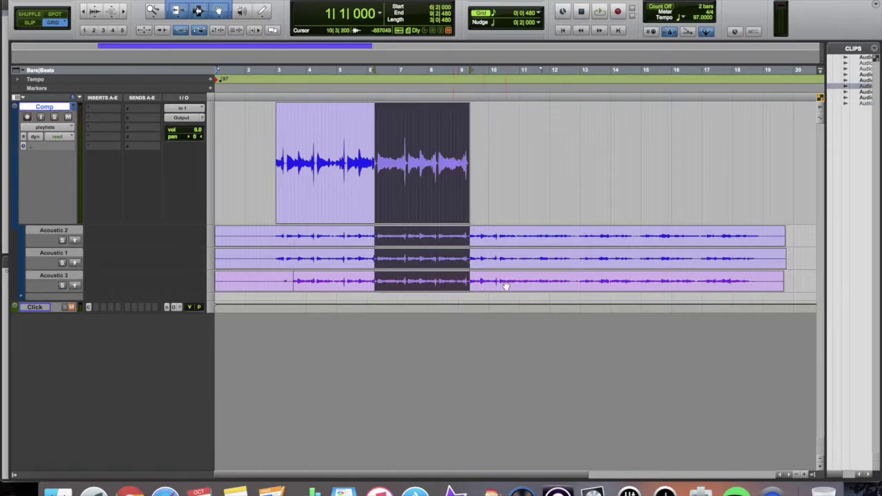
pyautogui.moveTo(522, 280); pyautogui.dragTo(652, 281)
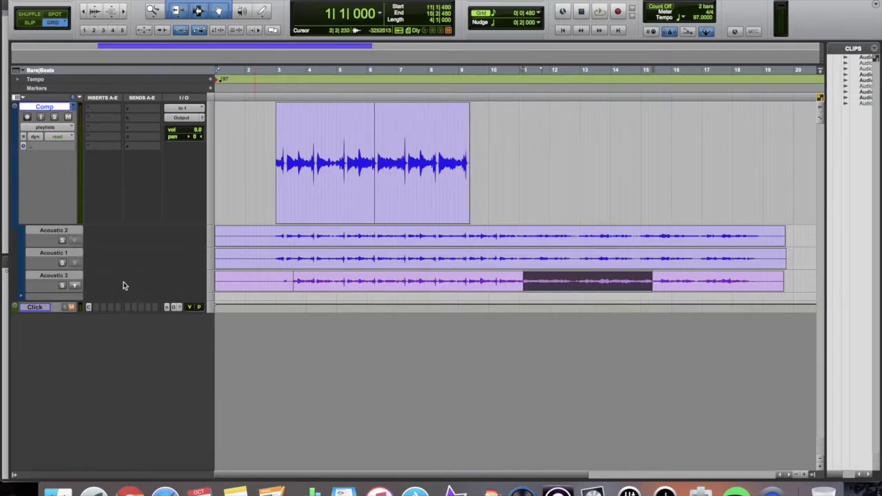
pyautogui.click(76, 286)
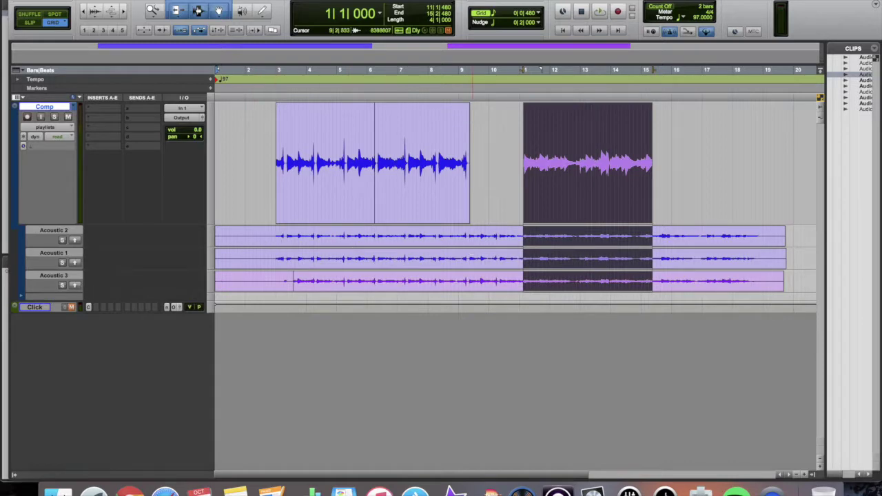
# Step: Fill Comp's bars 9–11 gap with Acoustic 1, then zoom in on the bar 6 edit
pyautogui.moveTo(470, 257); pyautogui.dragTo(523, 257)
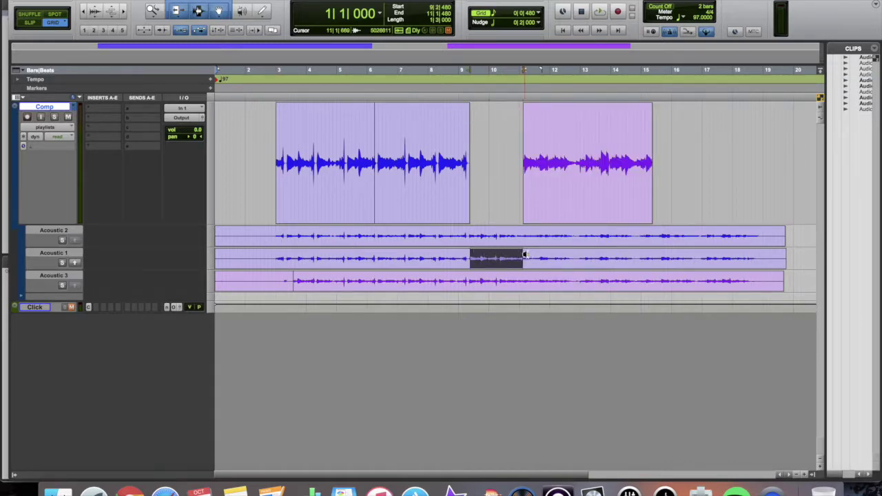
pyautogui.hotkey('ctrl', 'alt', 'v')
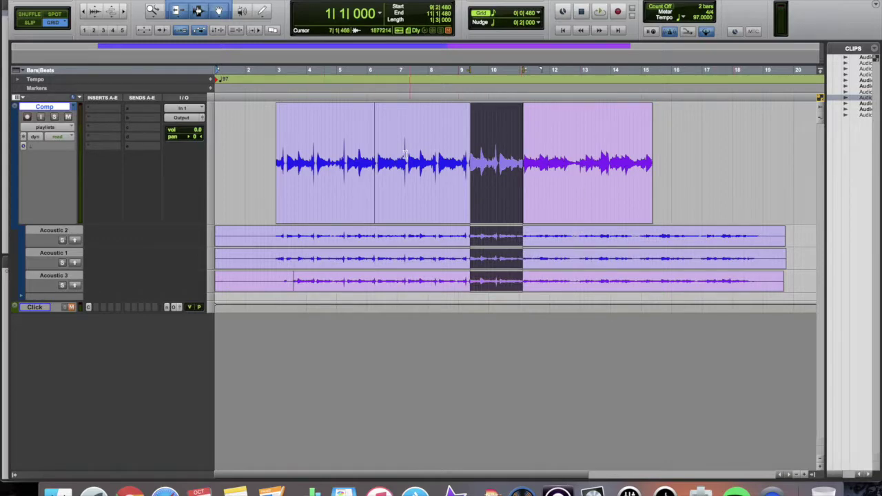
pyautogui.hotkey('ctrl', ']')
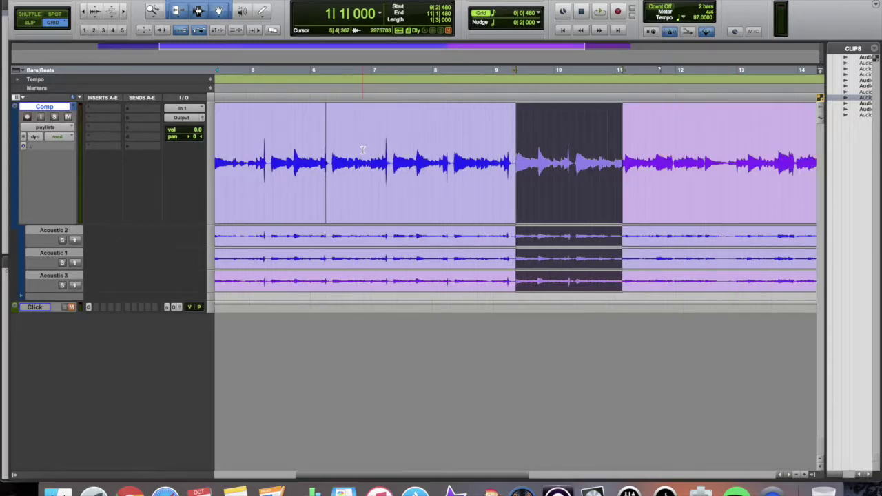
pyautogui.hotkey('ctrl', ']')
pyautogui.hotkey('ctrl', ']')
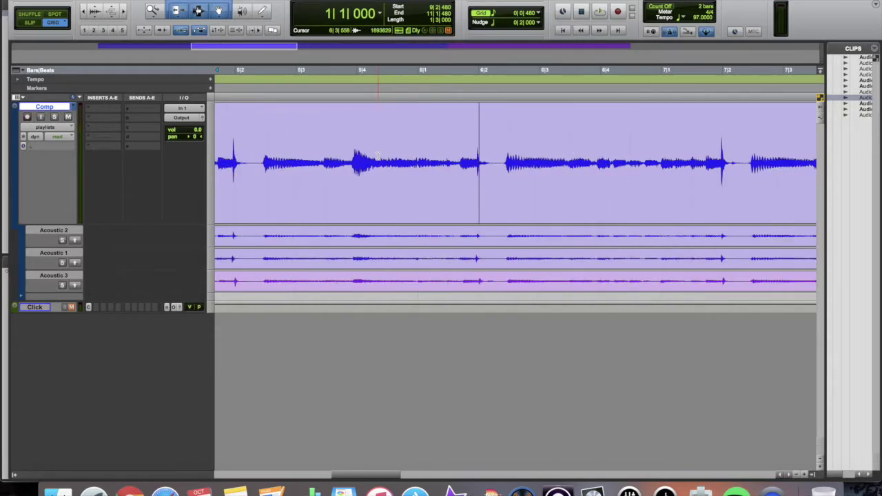
# Step: Add a short crossfade at the 6|2 edit between the Acoustic 2 and Acoustic 1 clips
pyautogui.click(475, 216)
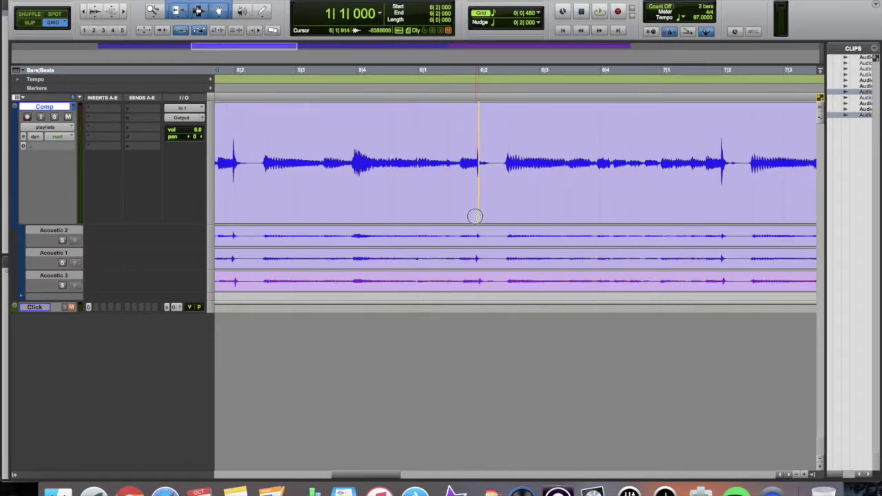
pyautogui.moveTo(475, 217); pyautogui.dragTo(485, 216)
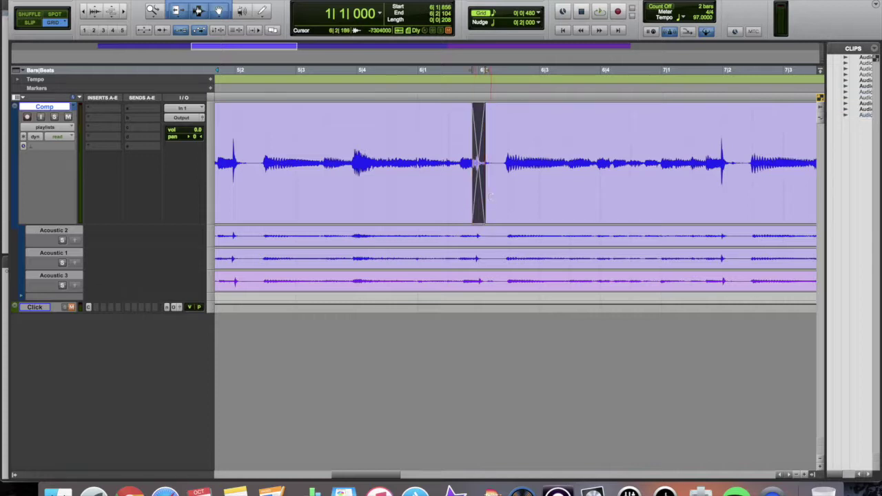
pyautogui.hotkey('ctrl', '[')
pyautogui.hotkey('ctrl', '[')
pyautogui.hotkey('ctrl', '[')
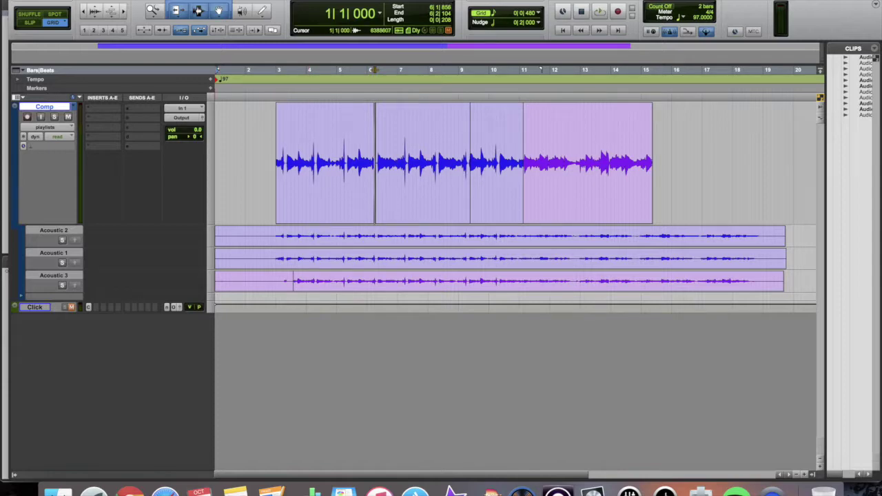
pyautogui.click(31, 1)
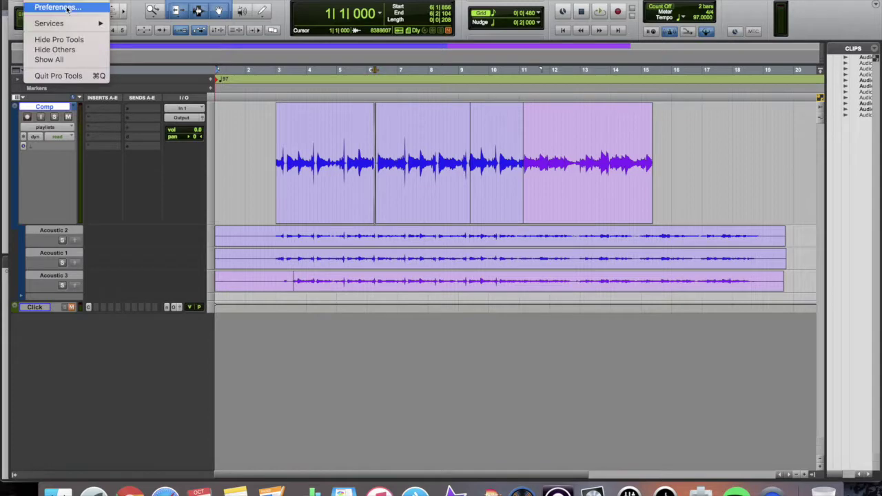
pyautogui.click(49, 6)
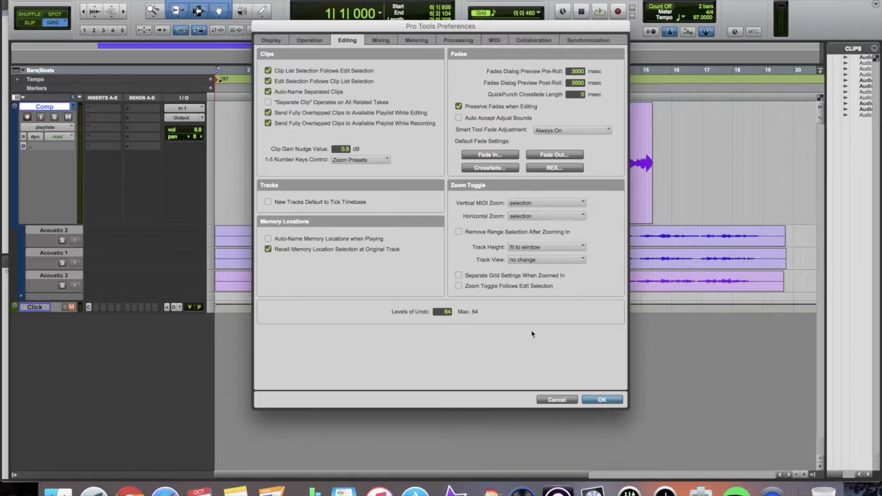
pyautogui.press('Return')
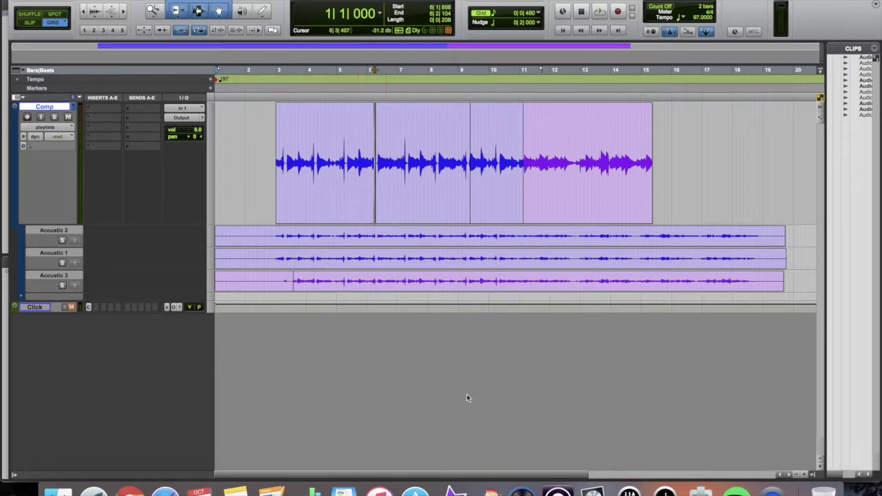
# Step: Return to Logic Pro X and expand the Comp A take folder to show all three takes
pyautogui.click(590, 491)
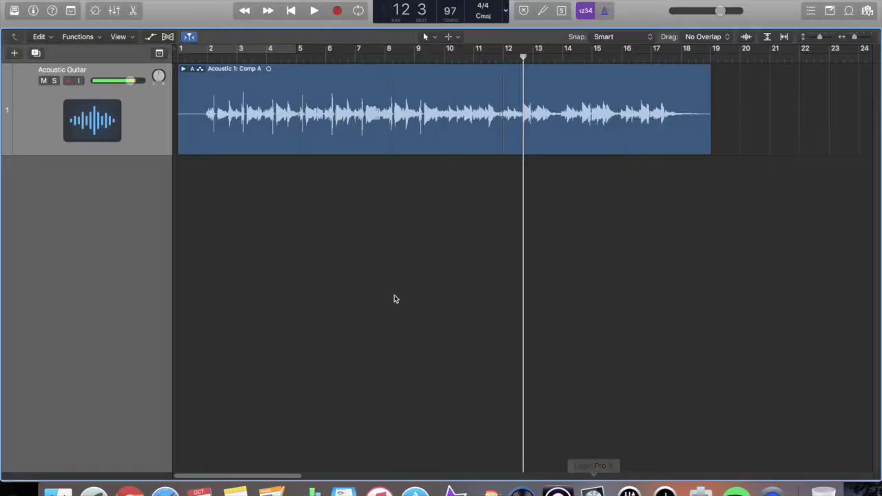
pyautogui.click(184, 70)
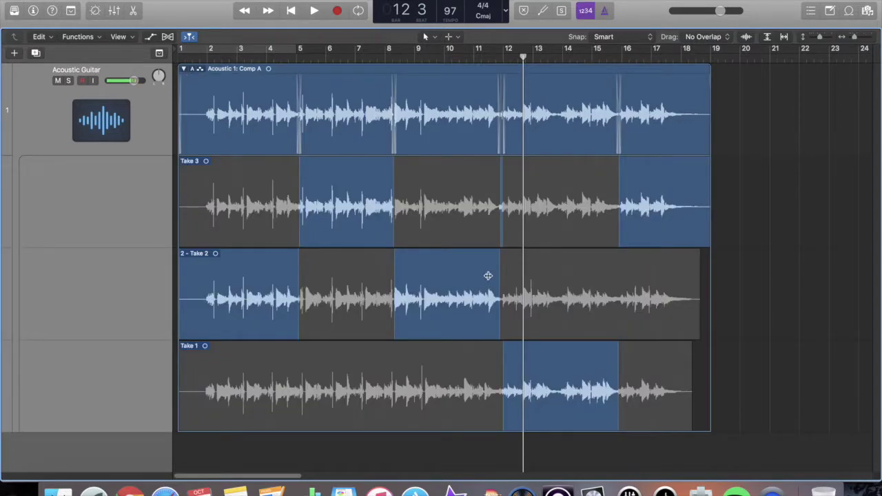